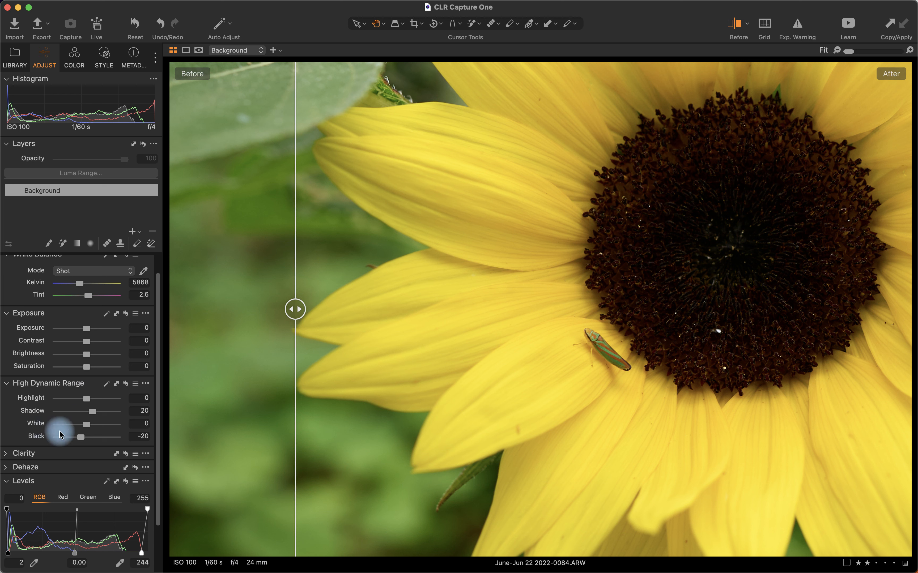
Step: Add an adjustment layer with a large radial gradient mask centred near the sunflower's seed head
{"action": "left_click_drag", "start_coordinate": [295, 282], "coordinate": [283, 304]}
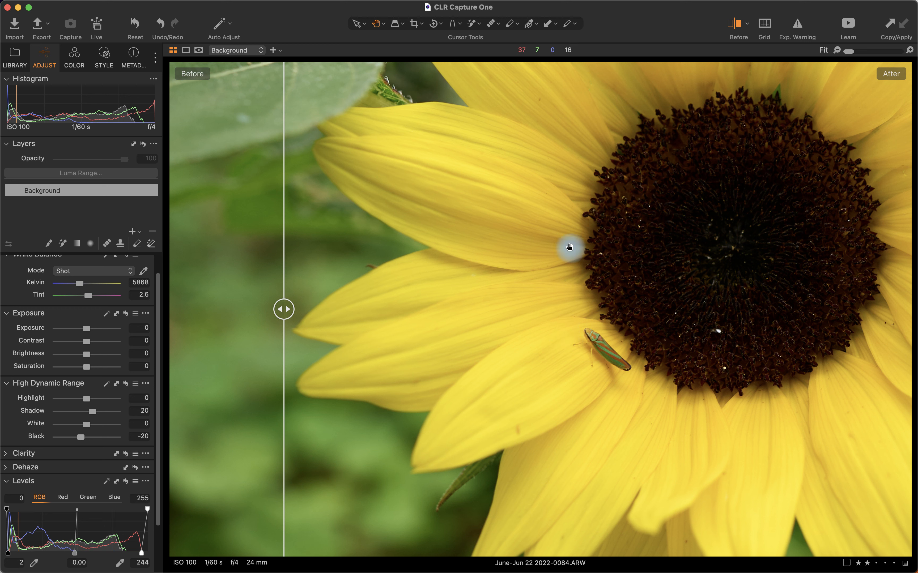
{"action": "left_click", "coordinate": [133, 231]}
{"action": "left_click", "coordinate": [91, 243]}
{"action": "left_click_drag", "start_coordinate": [671, 234], "coordinate": [591, 316]}
{"action": "left_click_drag", "start_coordinate": [604, 277], "coordinate": [167, 564]}
Step: Set the radial layer's Brightness to -30 and turn off the before/after comparison
{"action": "left_click_drag", "start_coordinate": [86, 354], "coordinate": [72, 353]}
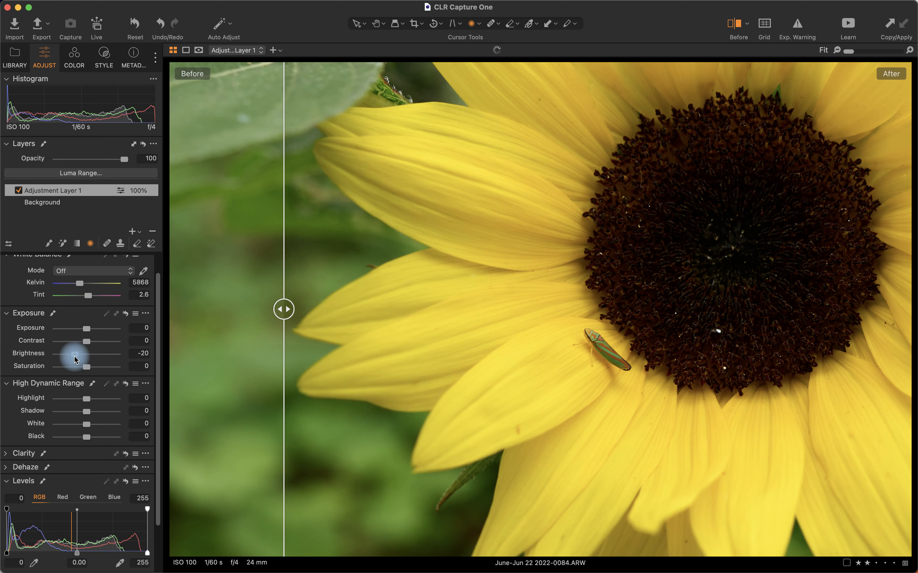
{"action": "left_click", "coordinate": [739, 23]}
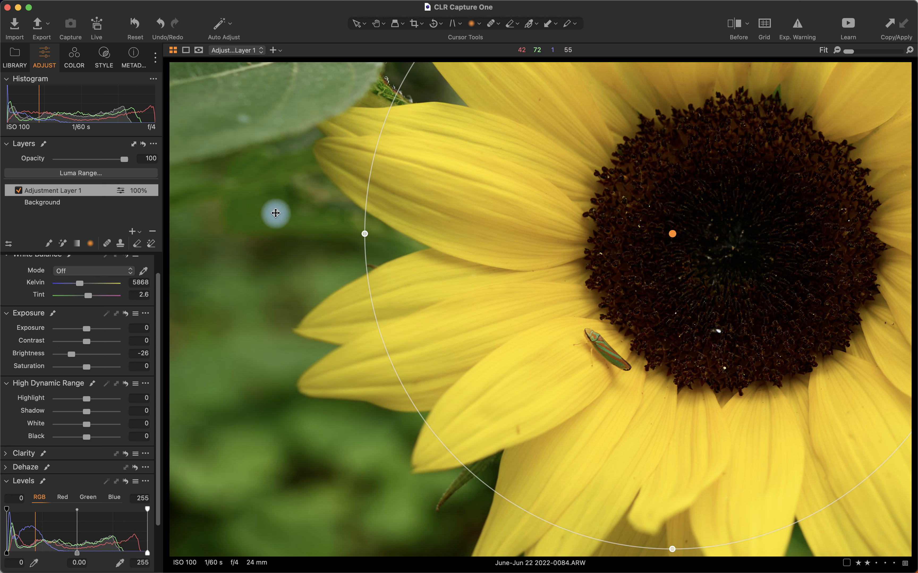
{"action": "mouse_move", "coordinate": [71, 354]}
{"action": "left_mouse_down"}
{"action": "mouse_move", "coordinate": [57, 354]}
{"action": "mouse_move", "coordinate": [69, 354]}
{"action": "left_mouse_up"}
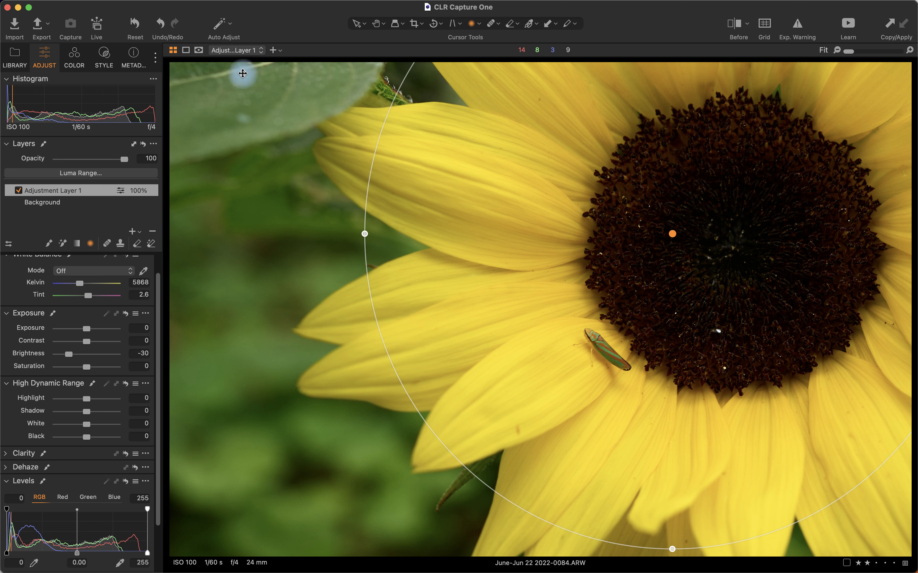
Step: Add a second adjustment layer and name it Greens
{"action": "left_click", "coordinate": [74, 57]}
{"action": "left_click", "coordinate": [45, 57]}
{"action": "left_click", "coordinate": [132, 232]}
{"action": "double_click", "coordinate": [65, 194]}
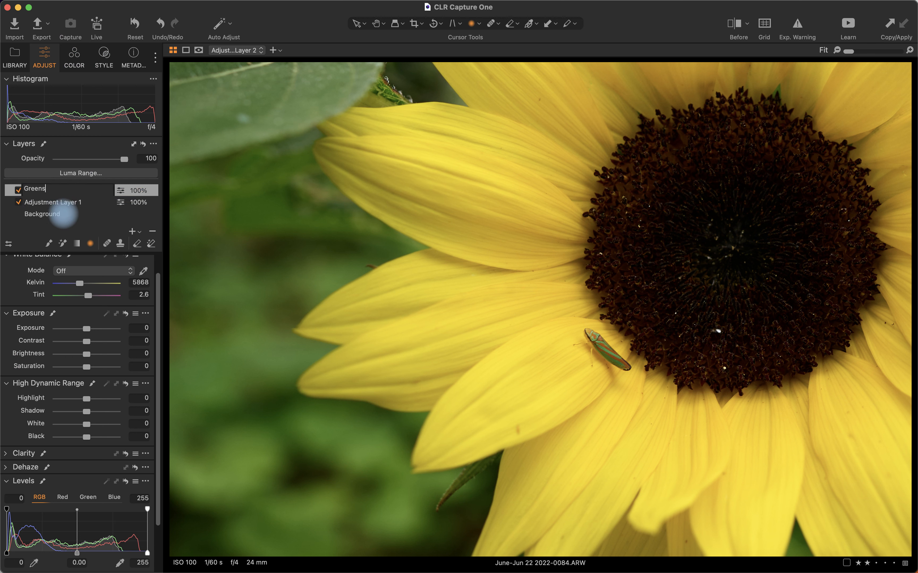
{"action": "key", "text": "Return"}
Step: Sample the background green in the advanced Color Editor and adjust the yellow-side edge of its hue range
{"action": "left_click", "coordinate": [75, 66]}
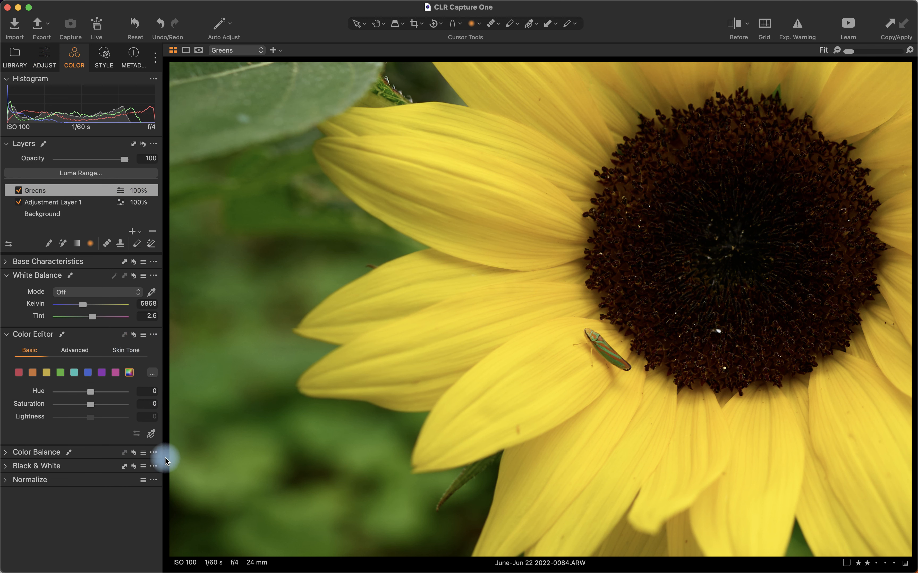
{"action": "left_click", "coordinate": [65, 350]}
{"action": "left_click", "coordinate": [139, 478]}
{"action": "left_click", "coordinate": [229, 303]}
{"action": "left_click_drag", "start_coordinate": [103, 383], "coordinate": [86, 379]}
Step: Extend the Greens layer's mask over the whole image and set Hue to 8.7, Saturation to -18.1 and Lightness to -22
{"action": "left_click_drag", "start_coordinate": [87, 530], "coordinate": [67, 531]}
{"action": "right_click", "coordinate": [110, 189]}
{"action": "left_click", "coordinate": [114, 213]}
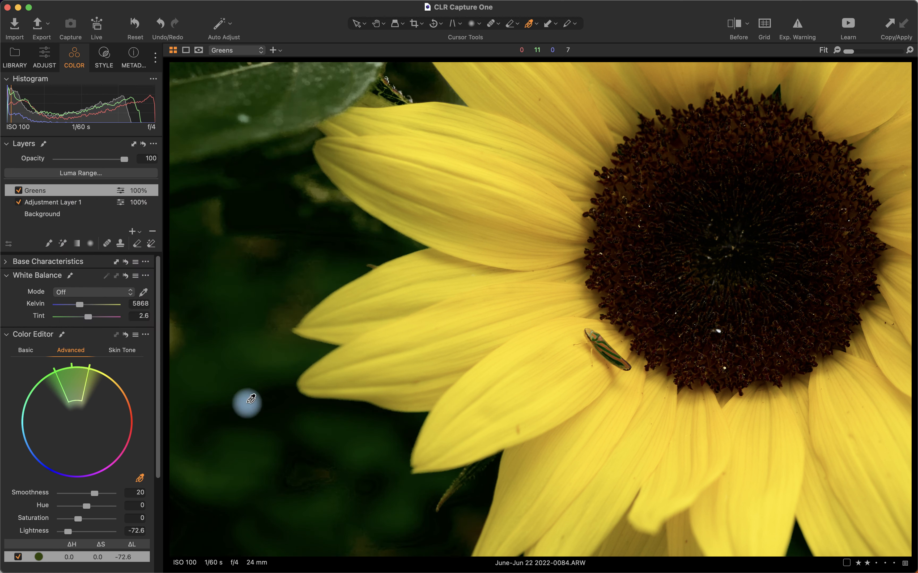
{"action": "left_click_drag", "start_coordinate": [68, 530], "coordinate": [96, 544]}
{"action": "left_click_drag", "start_coordinate": [90, 506], "coordinate": [78, 524]}
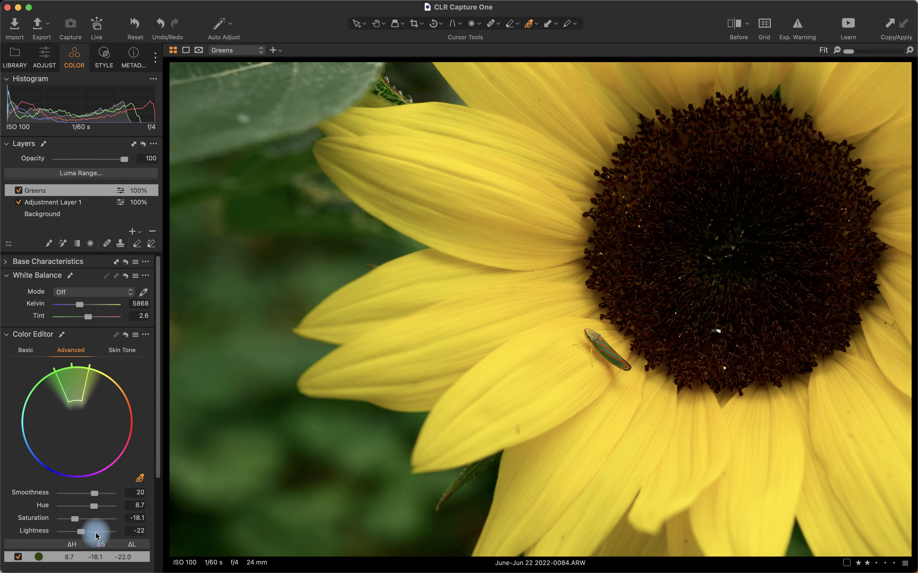
Step: Add a layer named Yellow and mask the petals with the Magic Brush at Tolerance 75
{"action": "left_click", "coordinate": [132, 232]}
{"action": "double_click", "coordinate": [42, 196]}
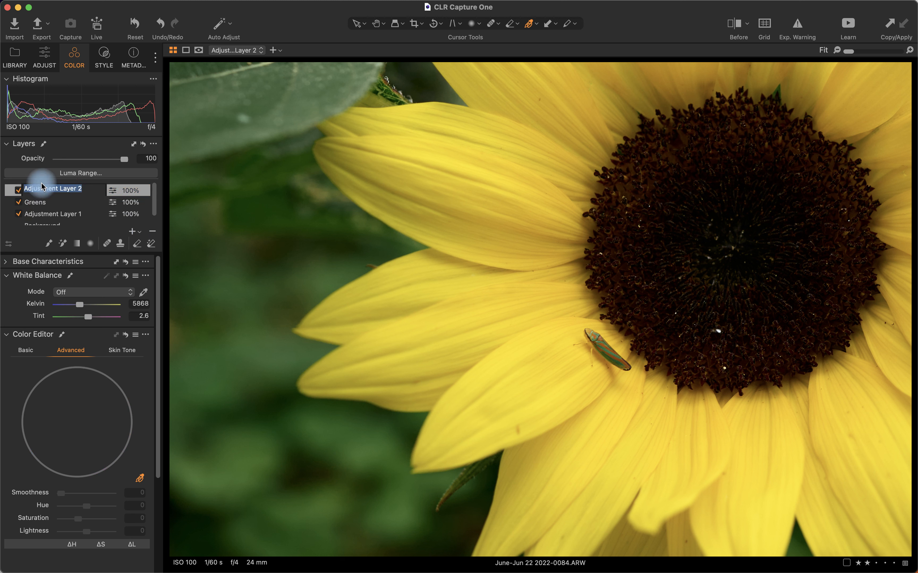
{"action": "left_click", "coordinate": [62, 243]}
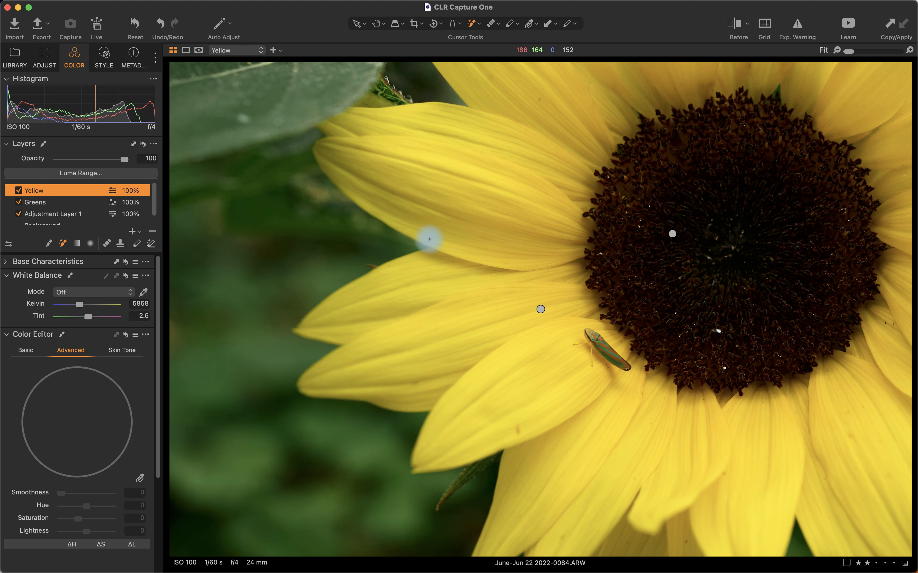
{"action": "right_click", "coordinate": [427, 245]}
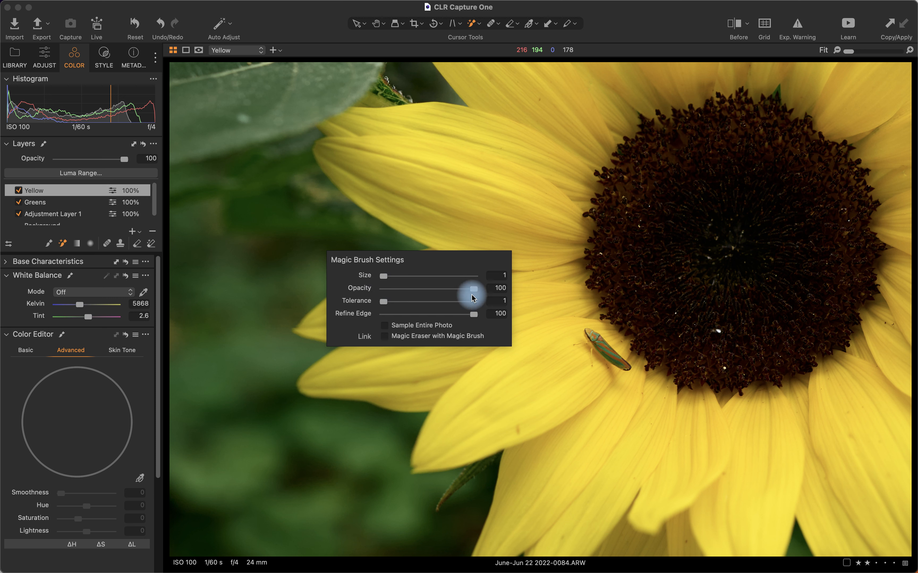
{"action": "right_click", "coordinate": [410, 284]}
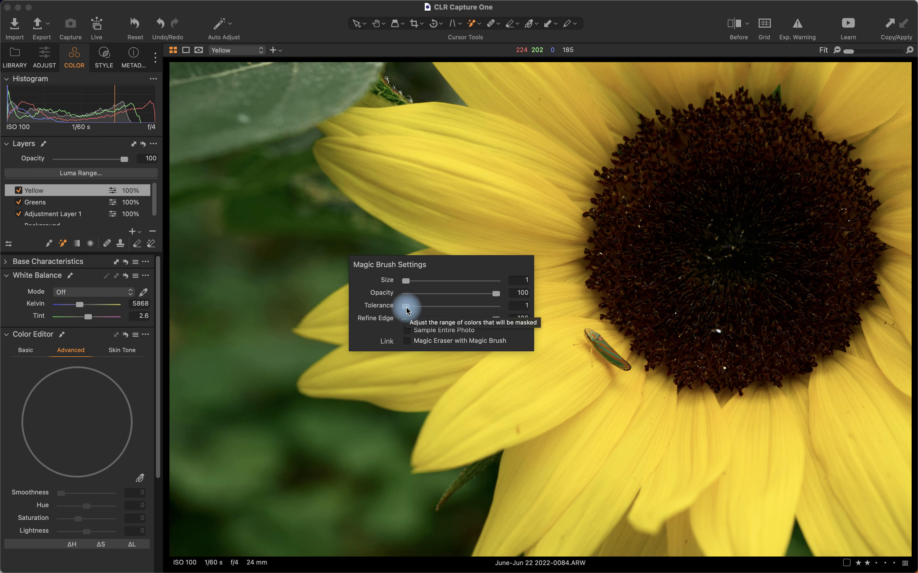
{"action": "left_click_drag", "start_coordinate": [407, 308], "coordinate": [461, 307]}
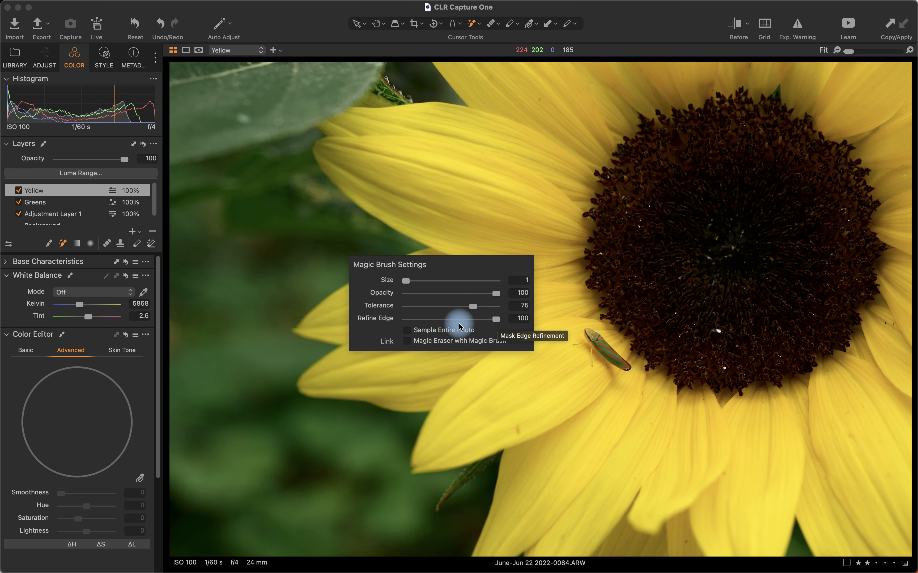
{"action": "left_click", "coordinate": [497, 180]}
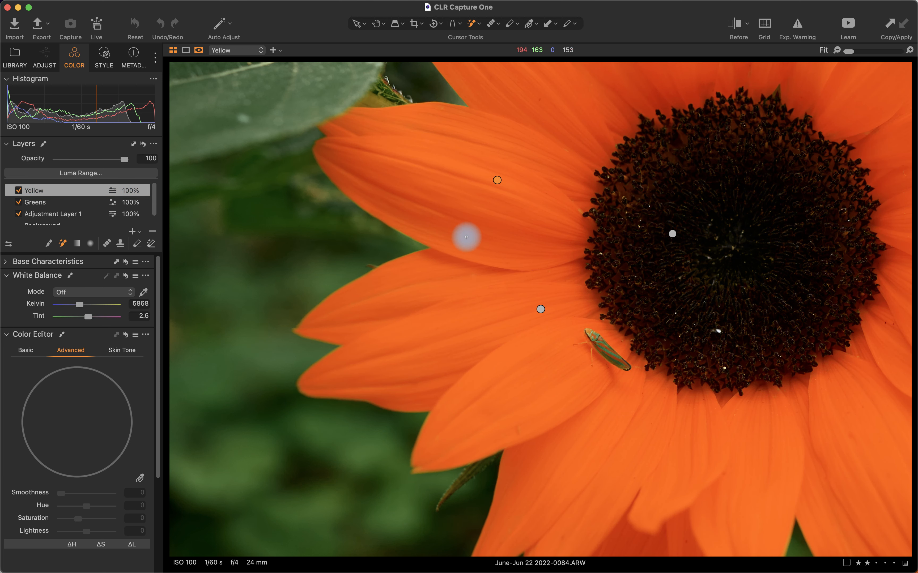
Step: Try to feather the Yellow layer's mask with a radius of 53.8
{"action": "right_click", "coordinate": [72, 190]}
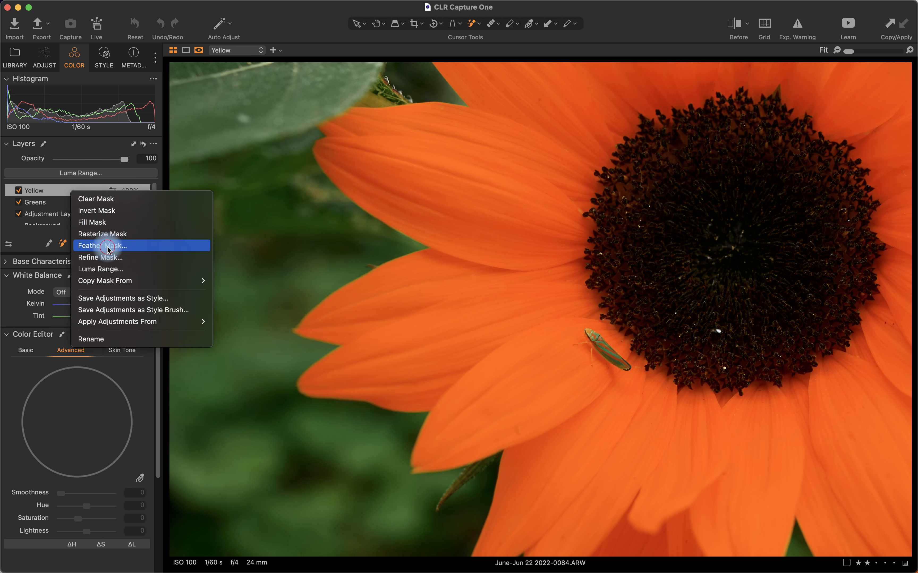
{"action": "left_click", "coordinate": [95, 244]}
{"action": "left_click_drag", "start_coordinate": [512, 152], "coordinate": [501, 153]}
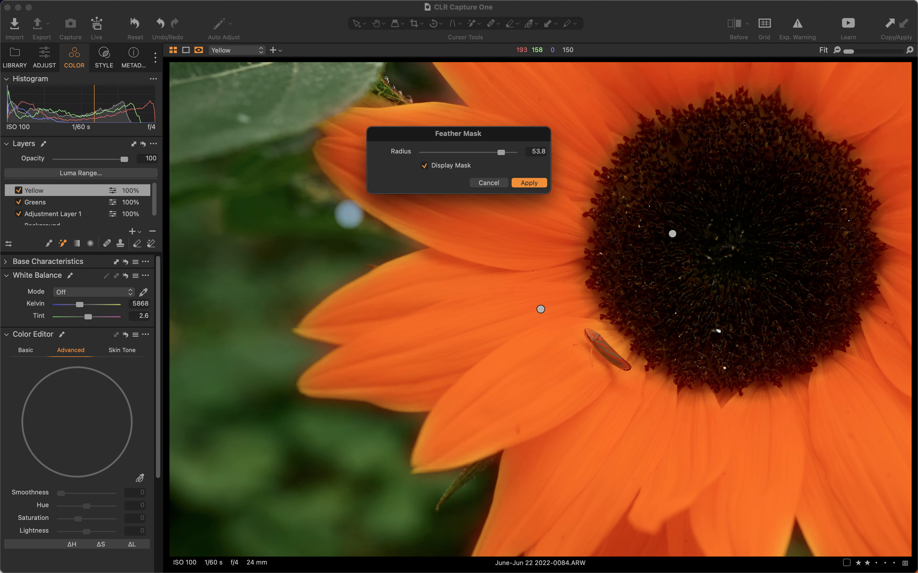
{"action": "left_click", "coordinate": [478, 183]}
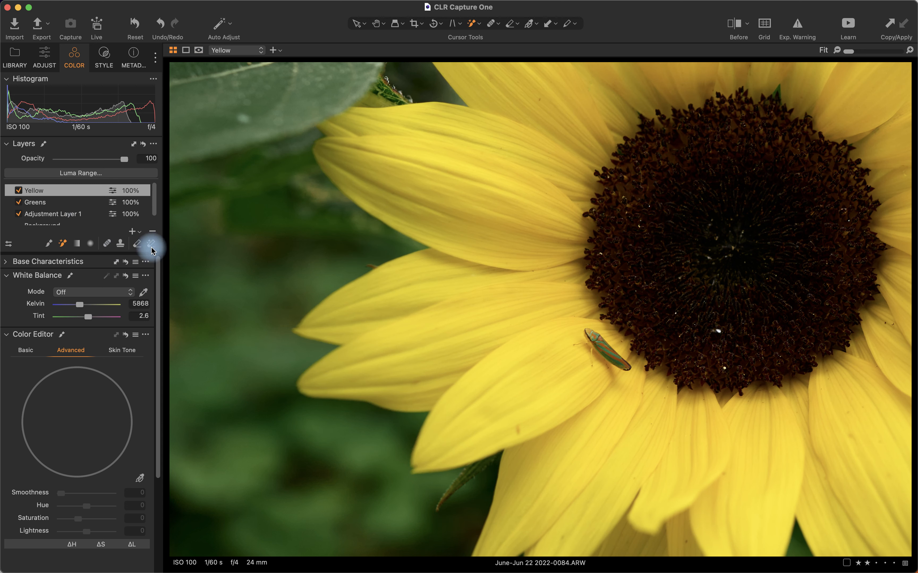
Step: Sample the petal yellow in the Color Editor, widen its range to almost the whole colour wheel, and check the petal mask
{"action": "scroll", "coordinate": [90, 343], "scroll_direction": "down", "scroll_amount": 2}
{"action": "scroll", "coordinate": [91, 347], "scroll_direction": "down", "scroll_amount": 3}
{"action": "left_click", "coordinate": [141, 393]}
{"action": "left_click", "coordinate": [501, 191]}
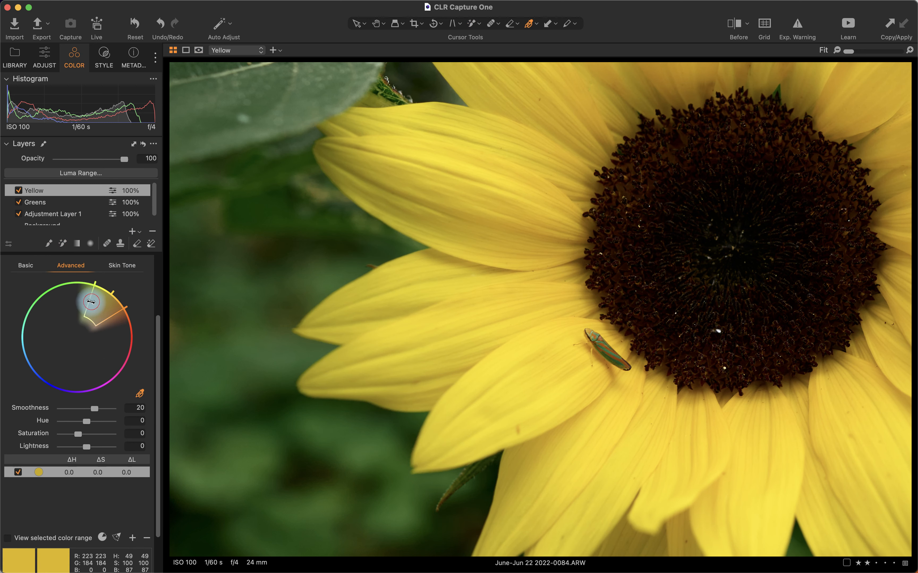
{"action": "left_click_drag", "start_coordinate": [91, 302], "coordinate": [75, 298]}
{"action": "left_click_drag", "start_coordinate": [116, 327], "coordinate": [29, 537]}
{"action": "left_click_drag", "start_coordinate": [65, 372], "coordinate": [58, 251]}
{"action": "key", "text": "m"}
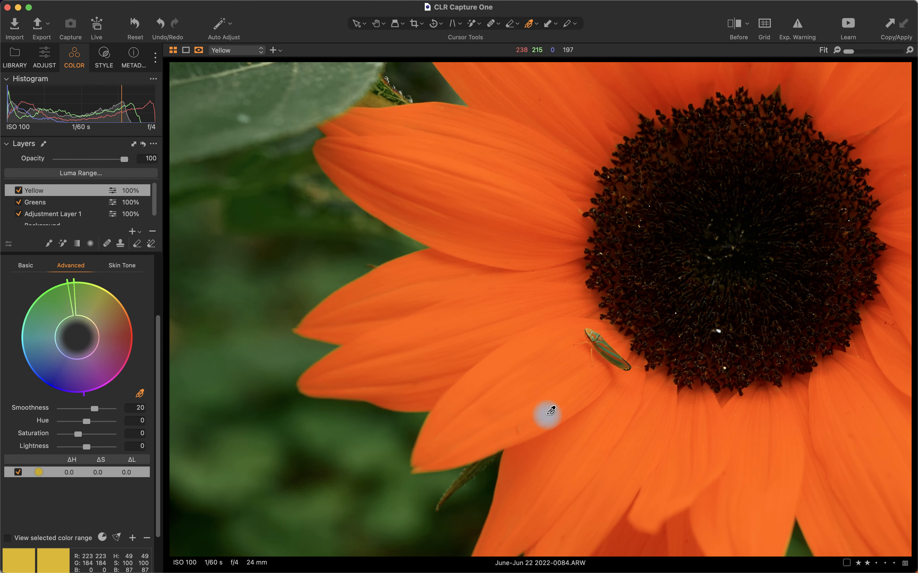
{"action": "key", "text": "m"}
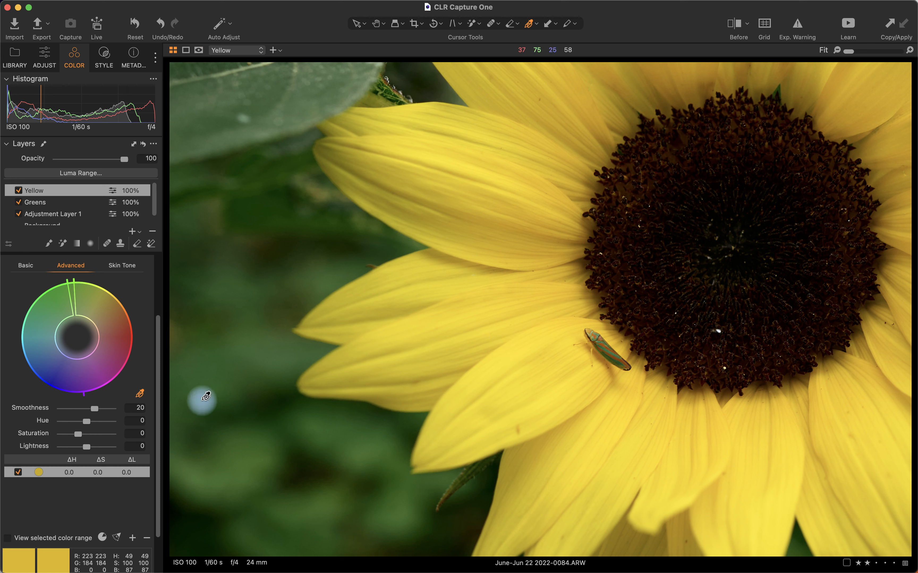
Step: Set the Yellow layer's colour range to Saturation 7 and Lightness -8
{"action": "left_click", "coordinate": [135, 433]}
{"action": "type", "text": "3"}
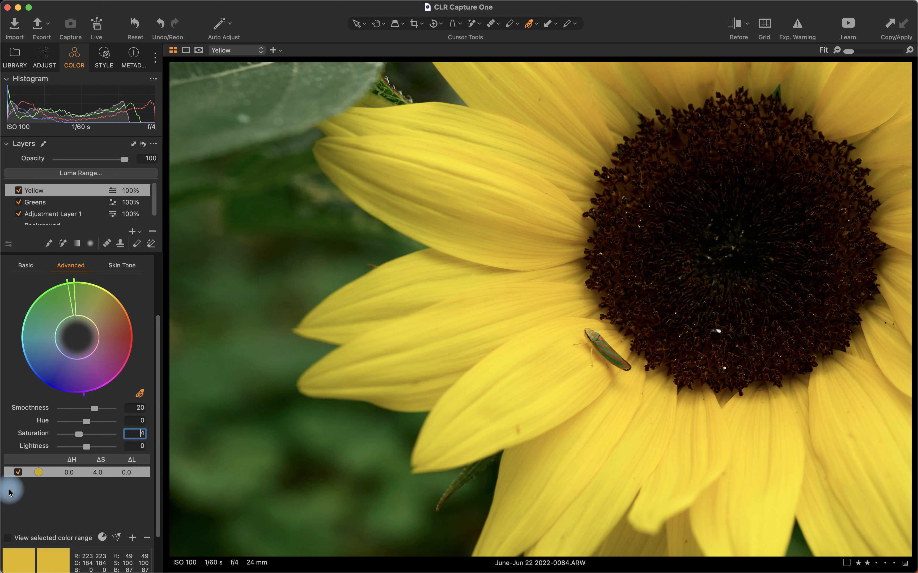
{"action": "key", "text": "Tab"}
{"action": "type", "text": "-8"}
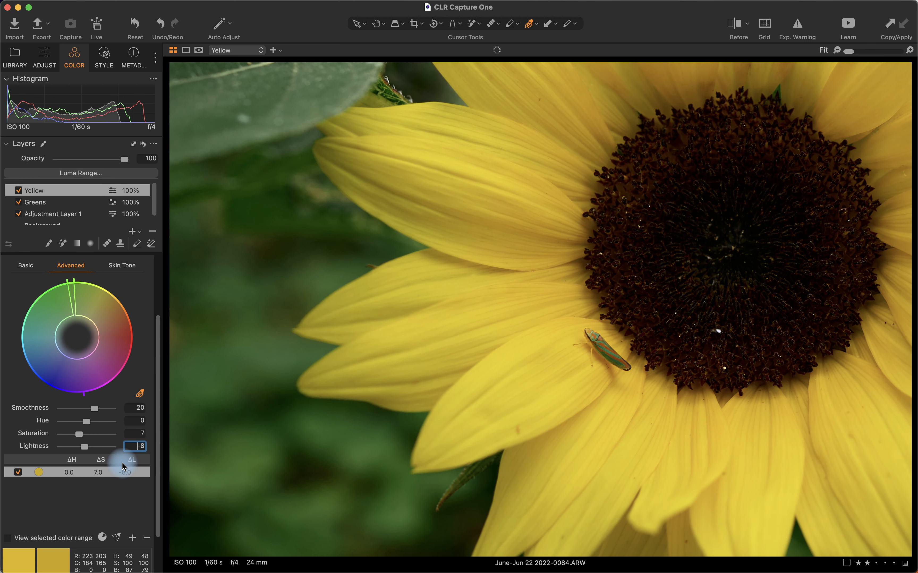
Step: Fine-tune the Yellow layer's Lightness to -5, using the exposure warning to check the petals for clipping
{"action": "key", "text": "Up"}
{"action": "key", "text": "Up"}
{"action": "key", "text": "Up"}
{"action": "key", "text": "Up"}
{"action": "key", "text": "Up"}
{"action": "key", "text": "Up"}
{"action": "key", "text": "Up"}
{"action": "key", "text": "Up"}
{"action": "key", "text": "Up"}
{"action": "key", "text": "Up"}
{"action": "key", "text": "Up"}
{"action": "key", "text": "Up"}
{"action": "key", "text": "Up"}
{"action": "key", "text": "Up"}
{"action": "key", "text": "Up"}
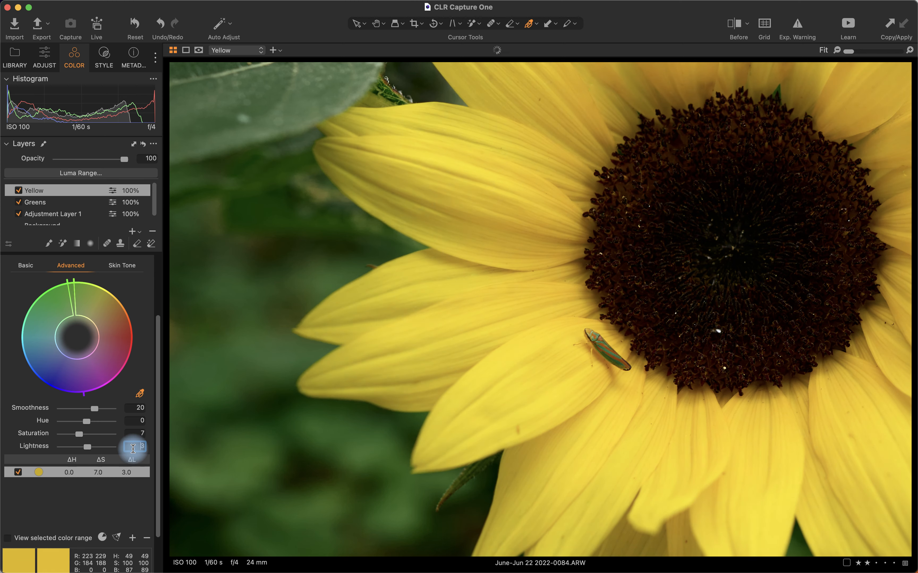
{"action": "key", "text": "super+e"}
{"action": "key", "text": "Down"}
{"action": "key", "text": "Down"}
{"action": "key", "text": "Down"}
{"action": "key", "text": "Down"}
{"action": "key", "text": "Down"}
{"action": "key", "text": "Down"}
{"action": "key", "text": "Down"}
{"action": "key", "text": "Down"}
{"action": "key", "text": "Down"}
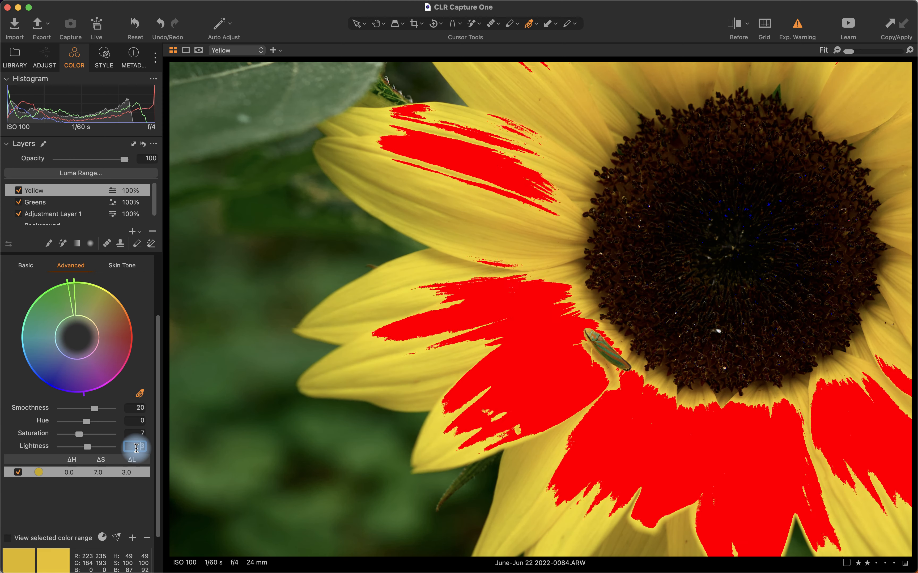
{"action": "key", "text": "Down"}
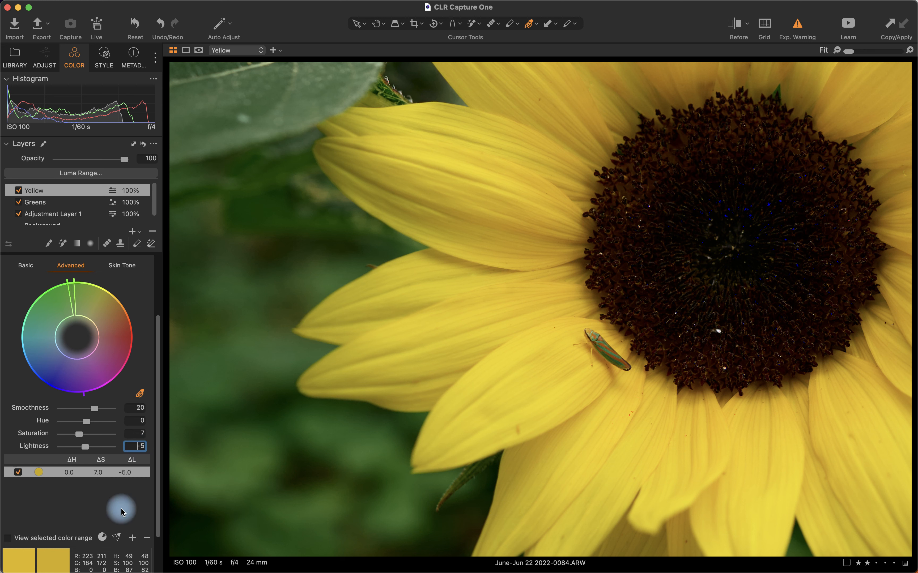
{"action": "key", "text": "Up"}
{"action": "key", "text": "Down"}
{"action": "key", "text": "super+e"}
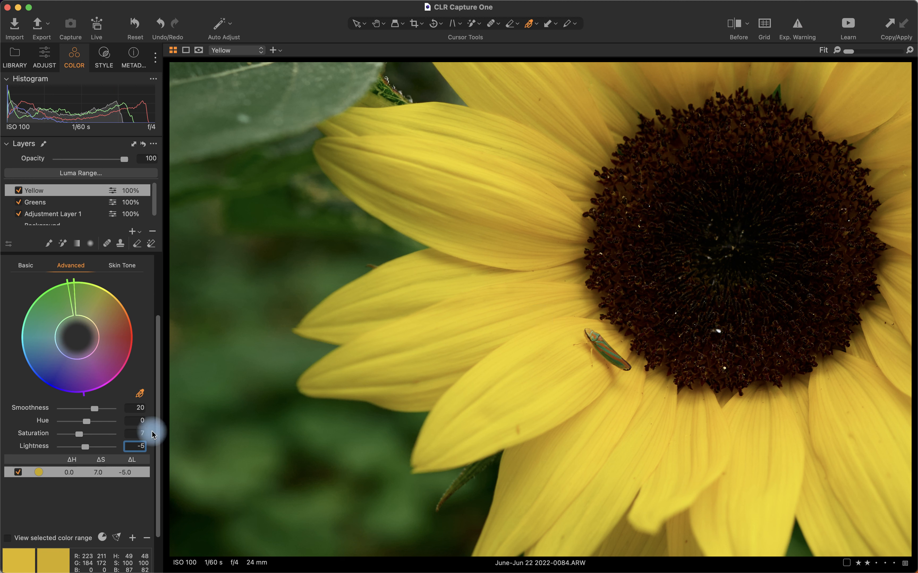
Step: Set the Yellow layer's Hue to -5 and inspect the insect and seed head up close
{"action": "left_click", "coordinate": [138, 421]}
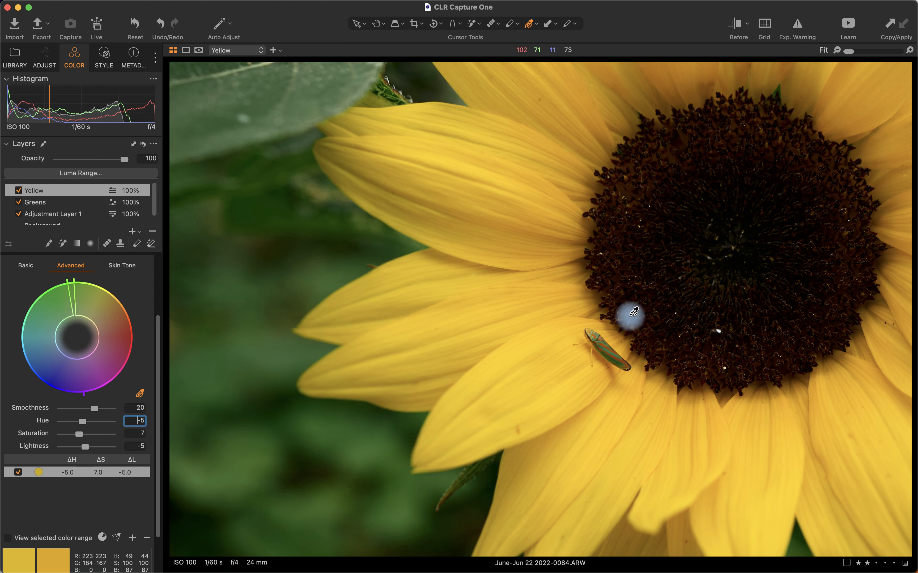
{"action": "scroll", "coordinate": [775, 244], "scroll_direction": "up", "scroll_amount": 2}
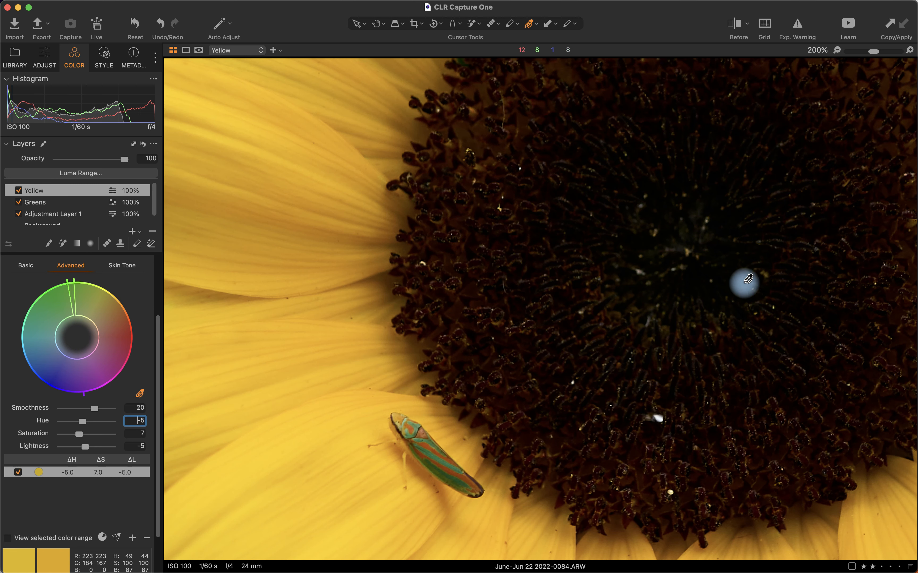
{"action": "scroll", "coordinate": [677, 307], "scroll_direction": "down", "scroll_amount": 2}
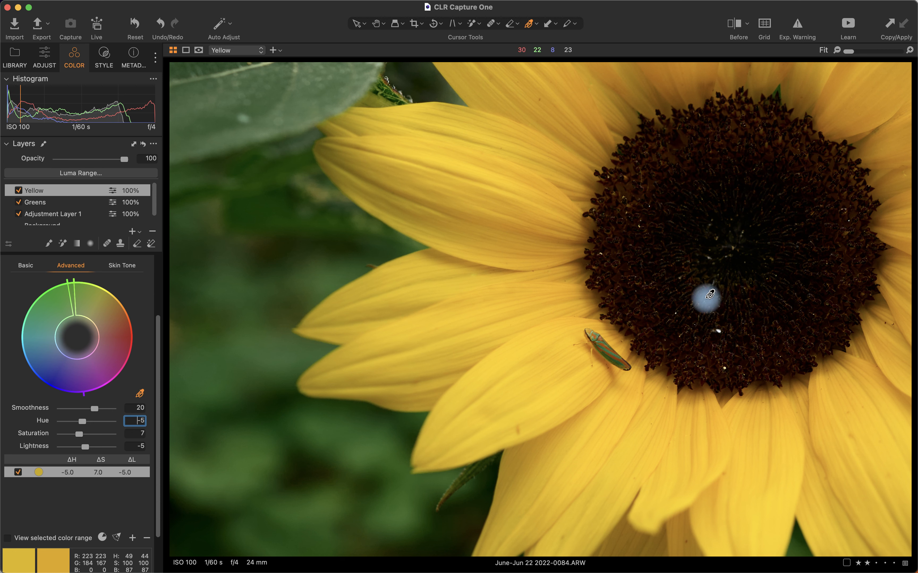
Step: Turn on the exposure warning and lower the Yellow layer's Lightness to -10
{"action": "key", "text": "super+e"}
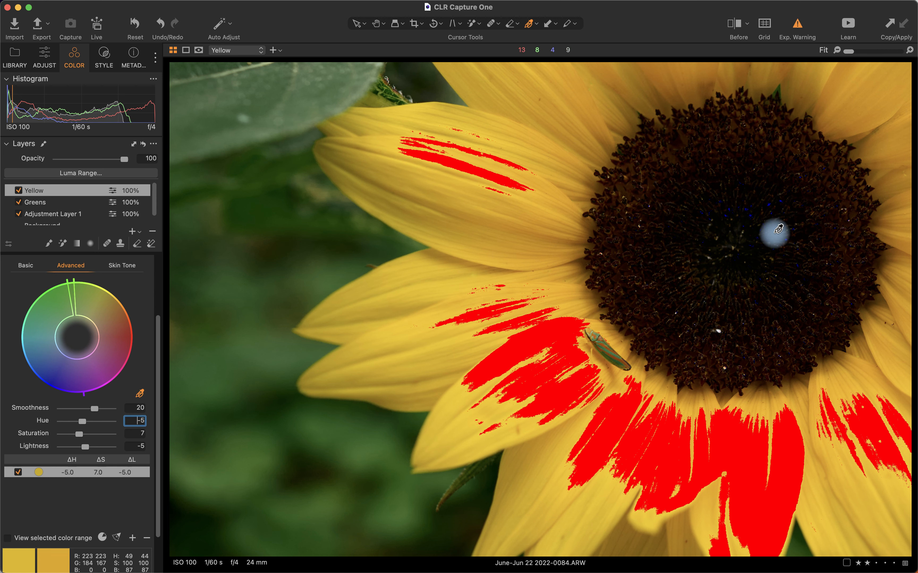
{"action": "left_click", "coordinate": [137, 448]}
{"action": "key", "text": "Down"}
{"action": "key", "text": "Down"}
{"action": "key", "text": "Down"}
{"action": "key", "text": "Down"}
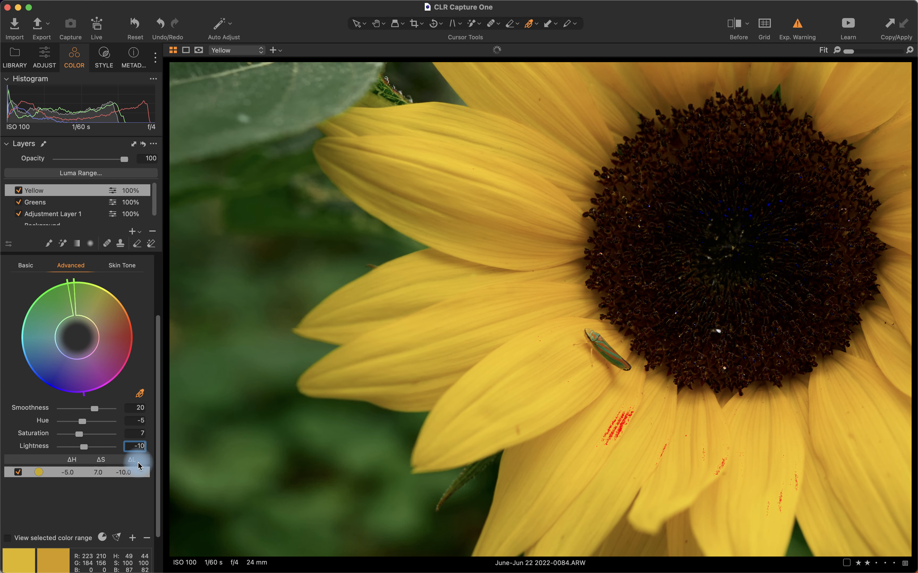
{"action": "key", "text": "Down"}
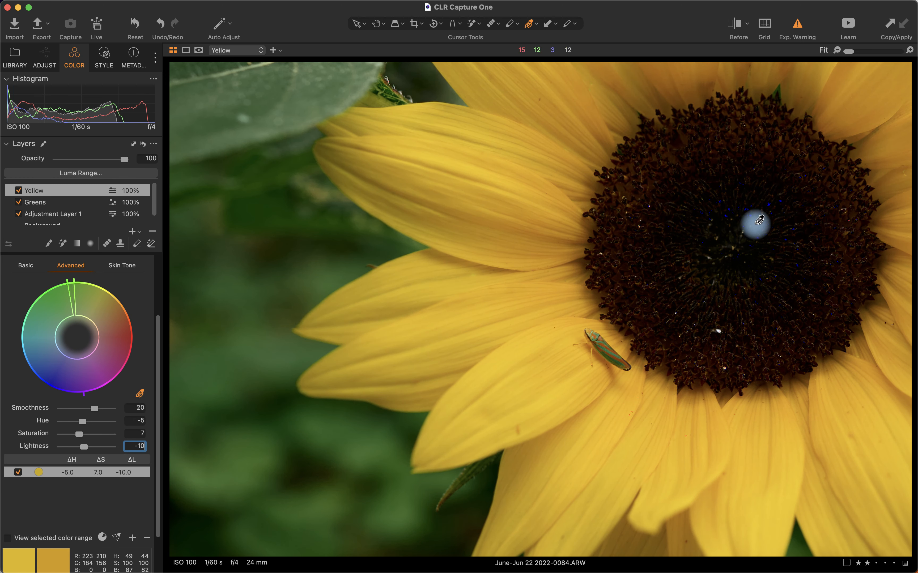
Step: Add an adjustment layer and mask the darkest inner part of the seed head with the Magic Brush
{"action": "left_click", "coordinate": [132, 231]}
{"action": "scroll", "coordinate": [757, 211], "scroll_direction": "up", "scroll_amount": 3}
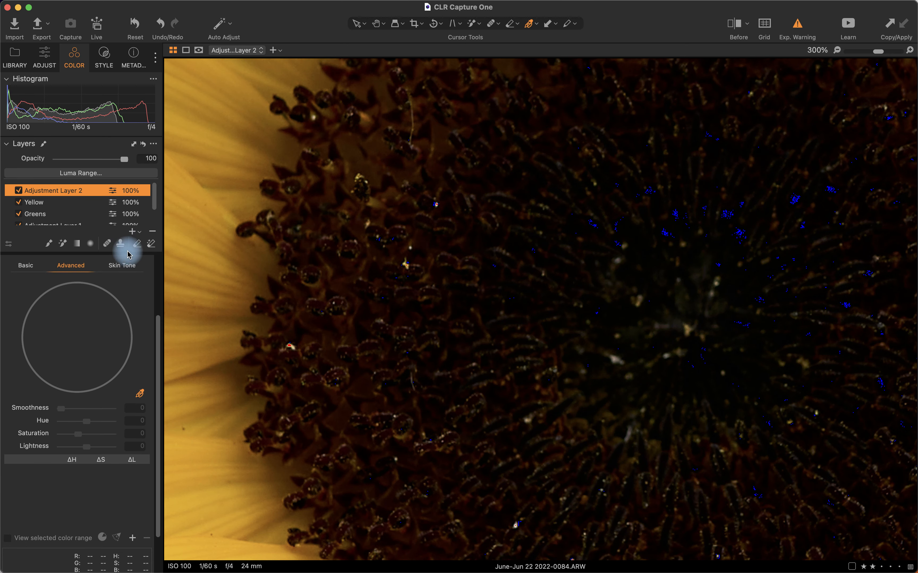
{"action": "left_click", "coordinate": [62, 243]}
{"action": "right_click", "coordinate": [646, 274]}
{"action": "key", "text": "Escape"}
{"action": "left_click", "coordinate": [637, 255]}
{"action": "scroll", "coordinate": [489, 378], "scroll_direction": "down", "scroll_amount": 3}
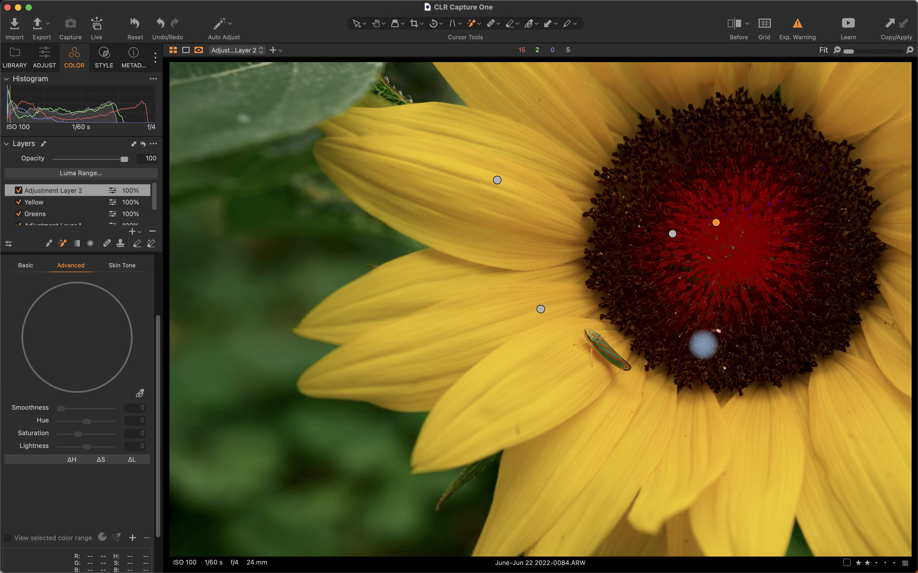
Step: Extend the new layer's Magic Brush mask over the rest of the seed head
{"action": "scroll", "coordinate": [758, 282], "scroll_direction": "up", "scroll_amount": 3}
{"action": "left_click", "coordinate": [728, 321]}
{"action": "scroll", "coordinate": [642, 354], "scroll_direction": "down", "scroll_amount": 3}
{"action": "left_click", "coordinate": [707, 270]}
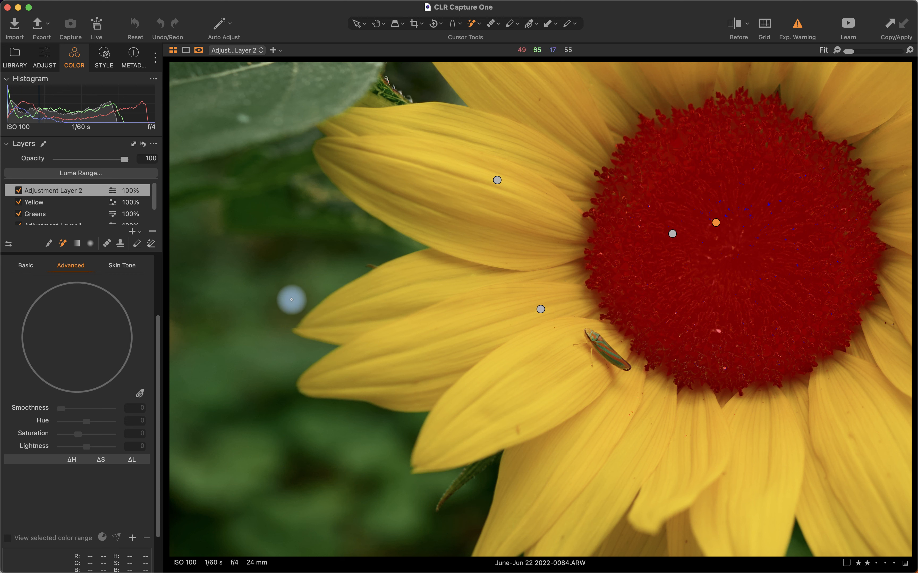
Step: Rename the seed head layer as Center and set its Shadow to 20 and Black to -20
{"action": "double_click", "coordinate": [65, 189]}
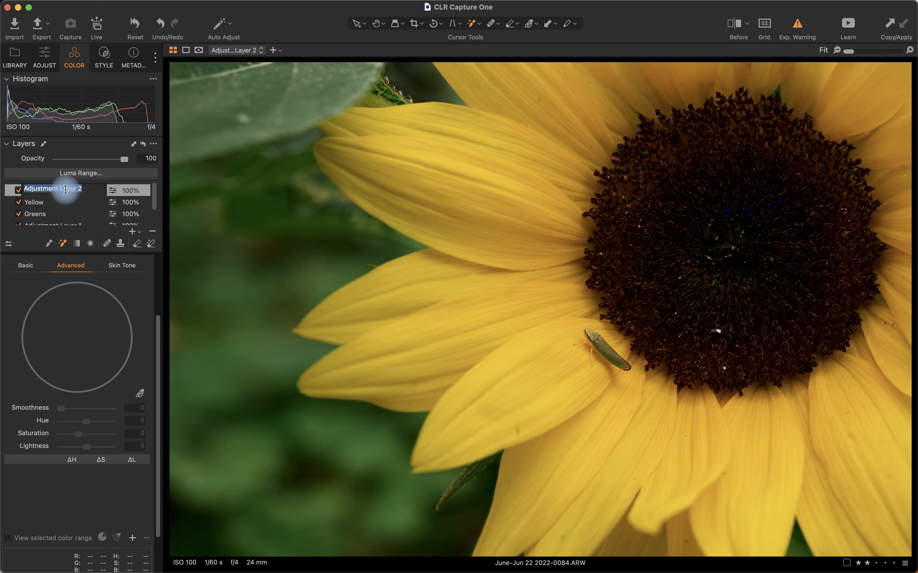
{"action": "left_click", "coordinate": [44, 56]}
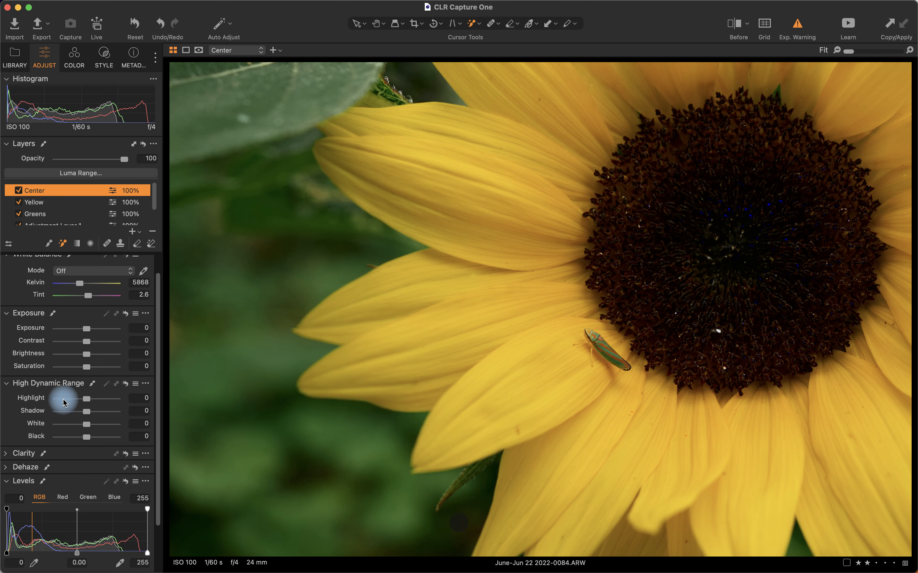
{"action": "left_click_drag", "start_coordinate": [86, 410], "coordinate": [83, 437]}
Step: Set the Center layer's Brightness to 5
{"action": "left_click_drag", "start_coordinate": [87, 354], "coordinate": [88, 354]}
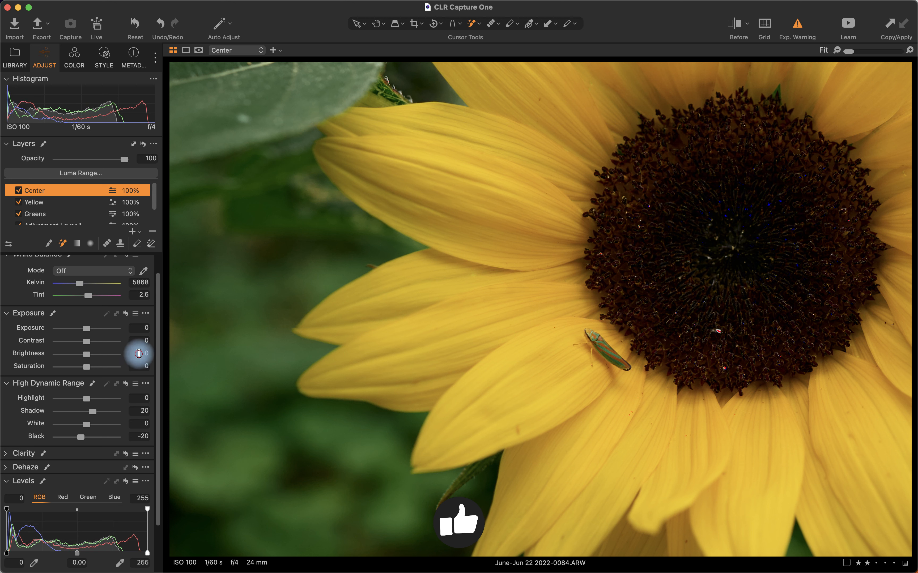
{"action": "left_click", "coordinate": [139, 354]}
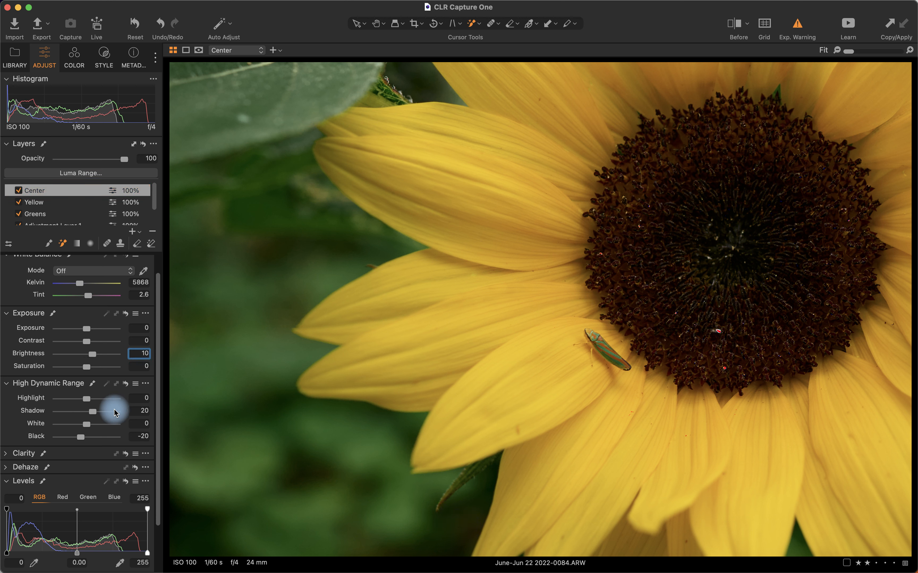
{"action": "key", "text": "Down"}
{"action": "key", "text": "Down"}
{"action": "key", "text": "Down"}
{"action": "key", "text": "Down"}
Step: Set the Center layer's Saturation to -20
{"action": "left_click", "coordinate": [139, 366]}
{"action": "key", "text": "Down"}
{"action": "key", "text": "Down"}
{"action": "key", "text": "Down"}
{"action": "key", "text": "Down"}
{"action": "key", "text": "Down"}
{"action": "key", "text": "Down"}
{"action": "key", "text": "Down"}
{"action": "key", "text": "Down"}
{"action": "key", "text": "Down"}
{"action": "key", "text": "Down"}
{"action": "key", "text": "Down"}
{"action": "key", "text": "Down"}
{"action": "key", "text": "Down"}
{"action": "key", "text": "Down"}
{"action": "key", "text": "Down"}
{"action": "key", "text": "Down"}
{"action": "key", "text": "Down"}
{"action": "key", "text": "Down"}
{"action": "key", "text": "Down"}
{"action": "key", "text": "Down"}
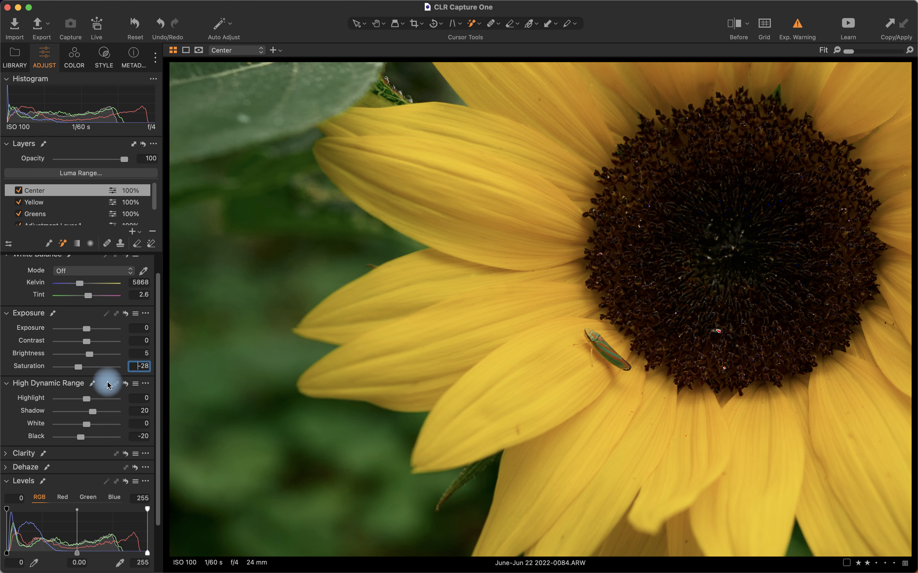
{"action": "key", "text": "Up"}
{"action": "key", "text": "Up"}
{"action": "key", "text": "Up"}
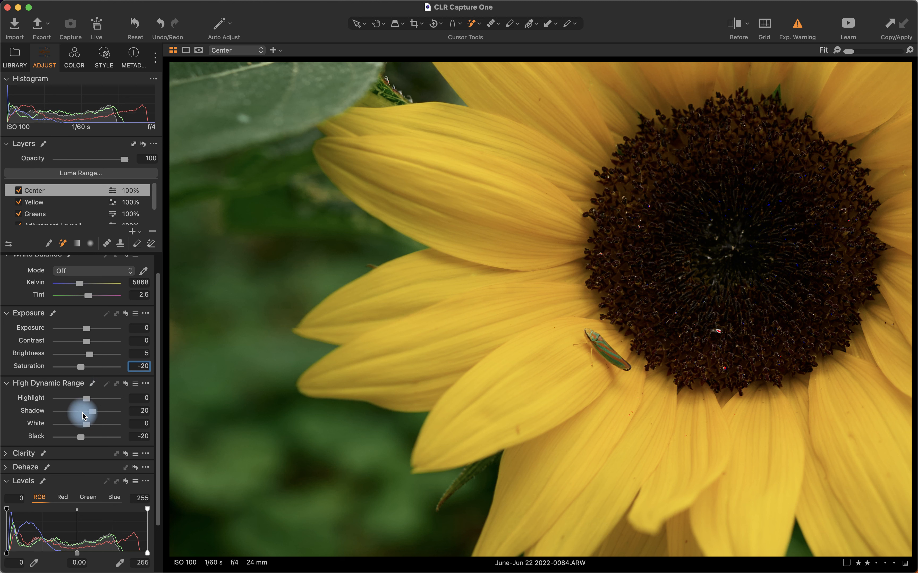
Step: Sample a custom white balance for the Background layer from the photo
{"action": "scroll", "coordinate": [67, 215], "scroll_direction": "down", "scroll_amount": 2}
{"action": "left_click", "coordinate": [57, 214]}
{"action": "left_click", "coordinate": [143, 272]}
{"action": "scroll", "coordinate": [583, 333], "scroll_direction": "up", "scroll_amount": 5}
{"action": "scroll", "coordinate": [436, 276], "scroll_direction": "down", "scroll_amount": 5}
{"action": "scroll", "coordinate": [408, 102], "scroll_direction": "up", "scroll_amount": 6}
{"action": "left_click", "coordinate": [487, 159]}
{"action": "scroll", "coordinate": [488, 158], "scroll_direction": "down", "scroll_amount": 6}
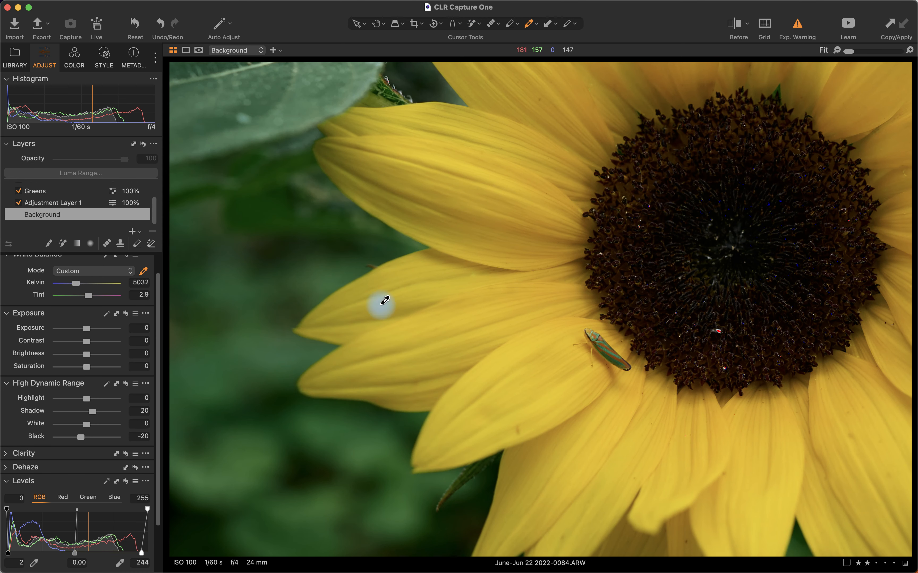
Step: Set the Background layer's white balance to 5382 Kelvin
{"action": "left_click", "coordinate": [137, 282]}
{"action": "key", "text": "Up"}
{"action": "key", "text": "Up"}
{"action": "key", "text": "Up"}
{"action": "key", "text": "Up"}
{"action": "key", "text": "Up"}
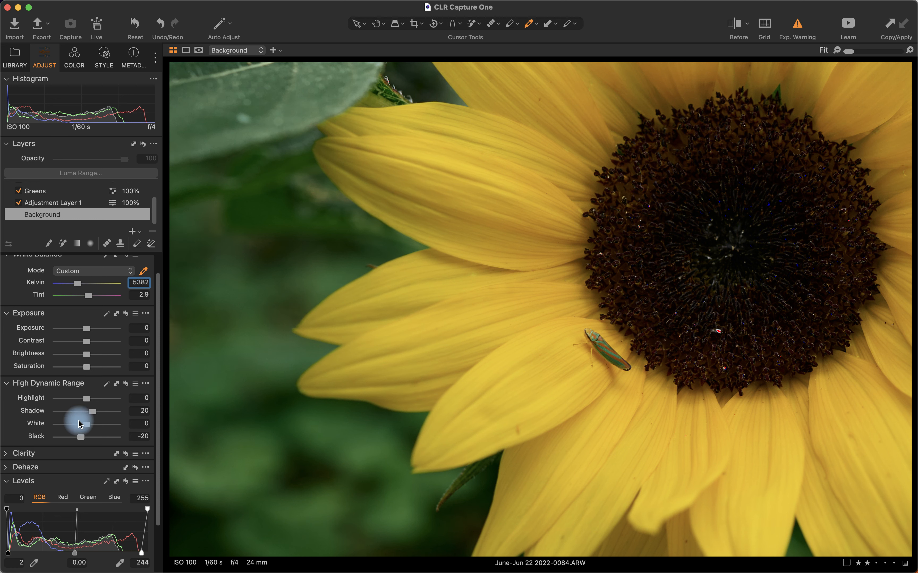
Step: Set Adjustment Layer 1's Brightness to -50 and check the area covered by its mask
{"action": "left_click_drag", "start_coordinate": [86, 354], "coordinate": [33, 360]}
{"action": "left_click", "coordinate": [58, 203]}
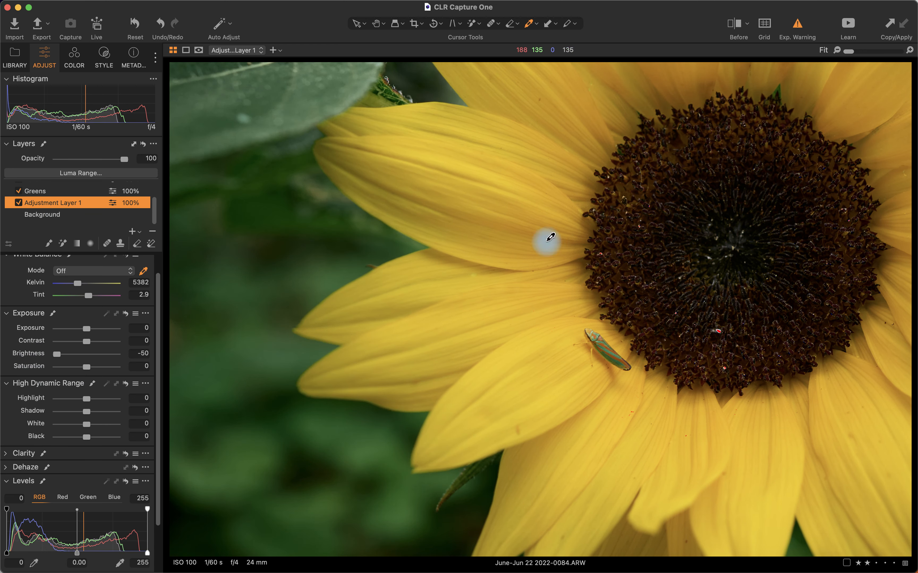
{"action": "key", "text": "m"}
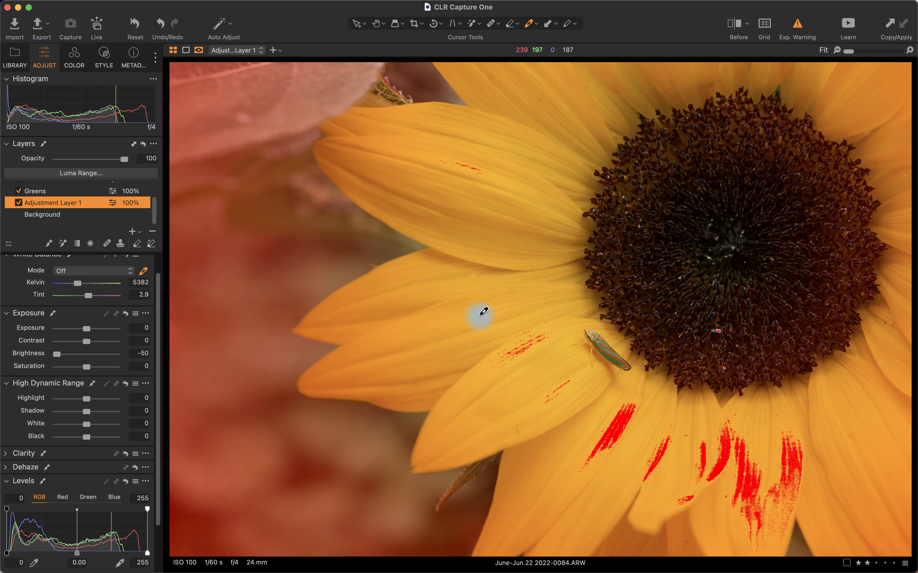
{"action": "key", "text": "m"}
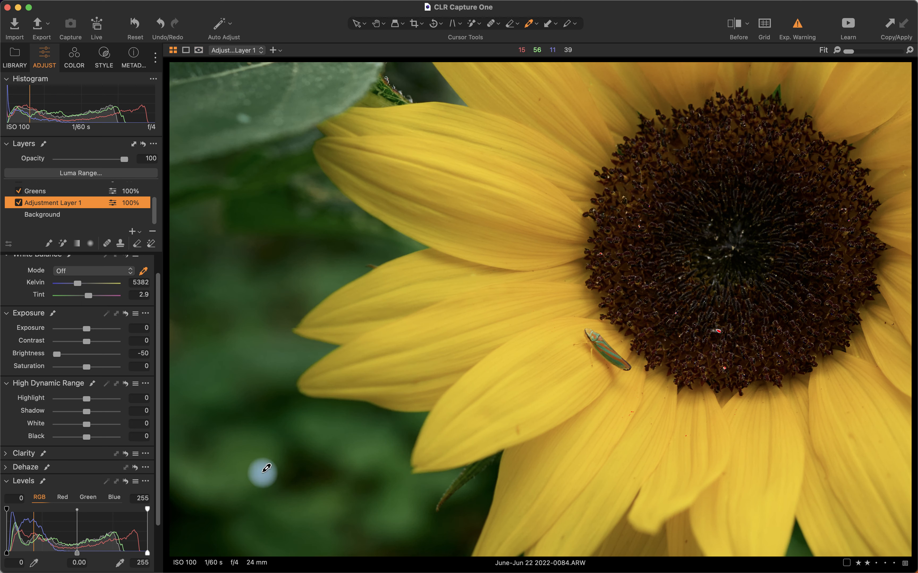
Step: Set Adjustment Layer 1's Exposure to -0.25 and turn off the exposure warning
{"action": "left_click_drag", "start_coordinate": [91, 333], "coordinate": [82, 332]}
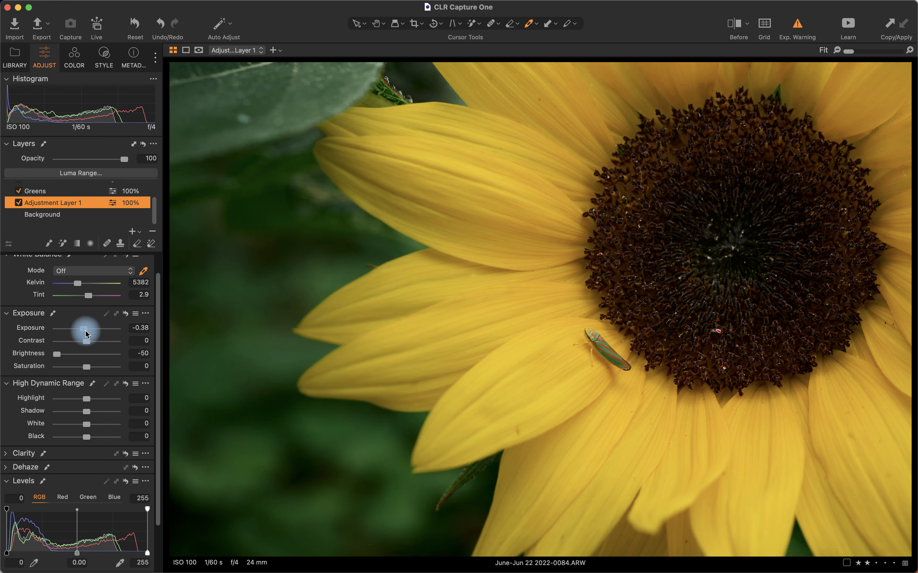
{"action": "left_click", "coordinate": [139, 328]}
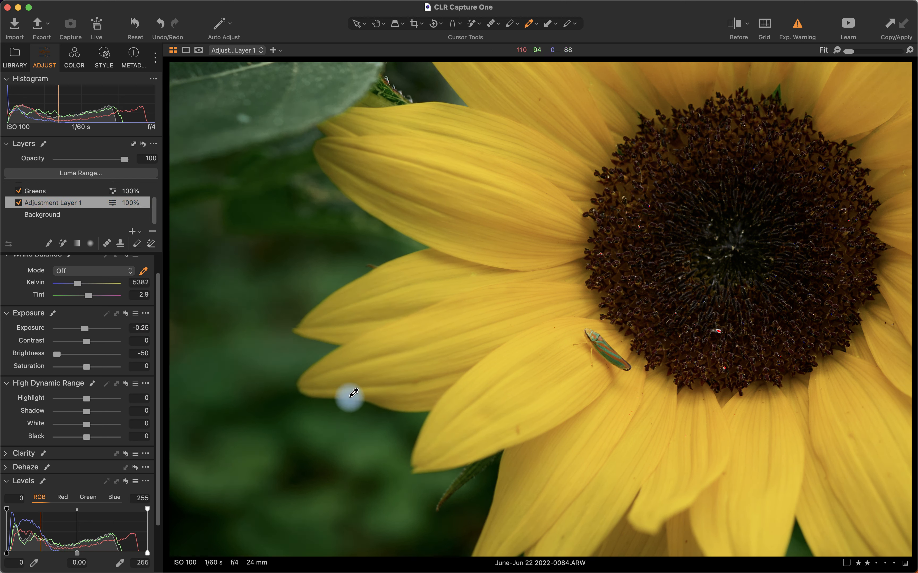
{"action": "key", "text": "super+e"}
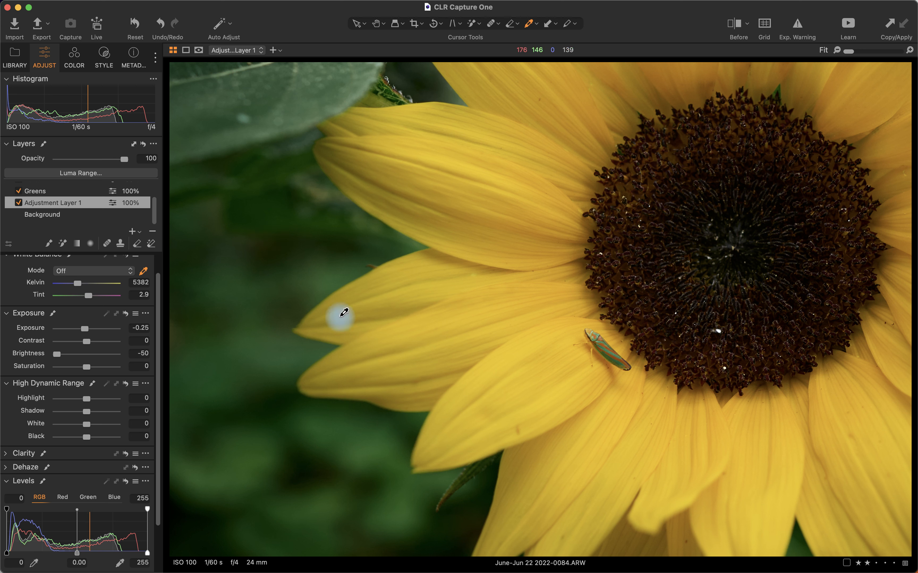
{"action": "scroll", "coordinate": [72, 211], "scroll_direction": "up", "scroll_amount": 2}
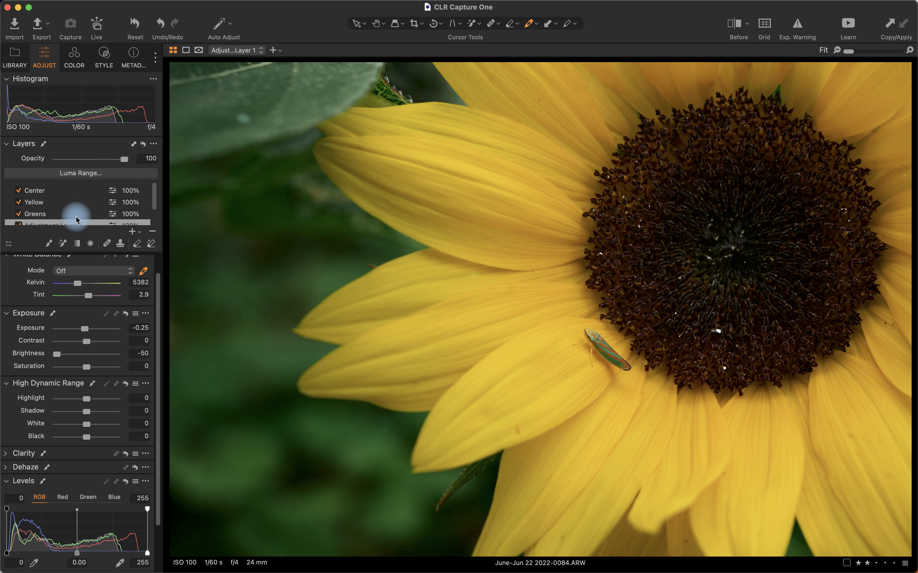